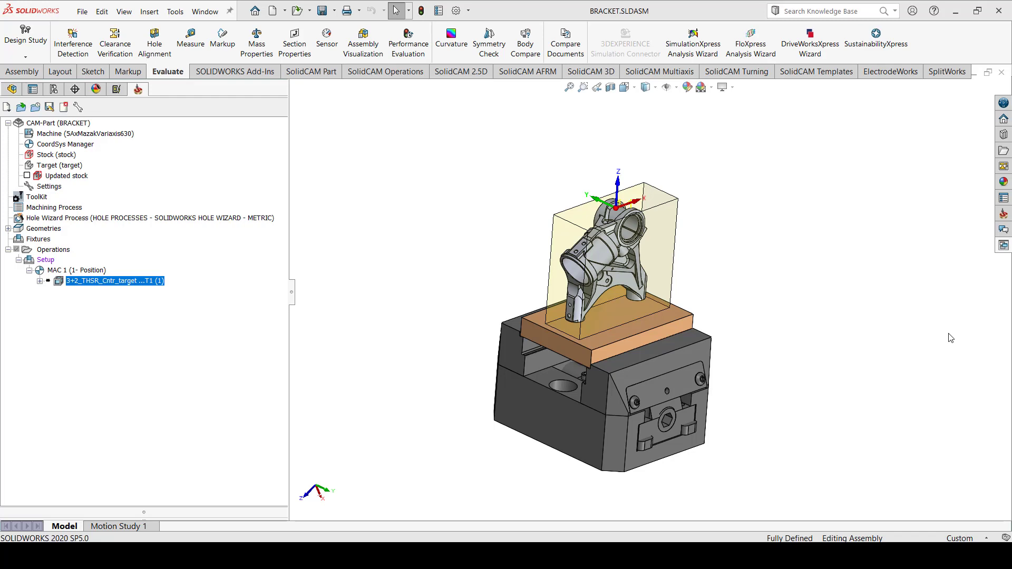
- Edit the 3+2 contour roughing operation and set its tilting strategy Mode to Manual
{"action": "right_click", "coordinate": [153, 284]}
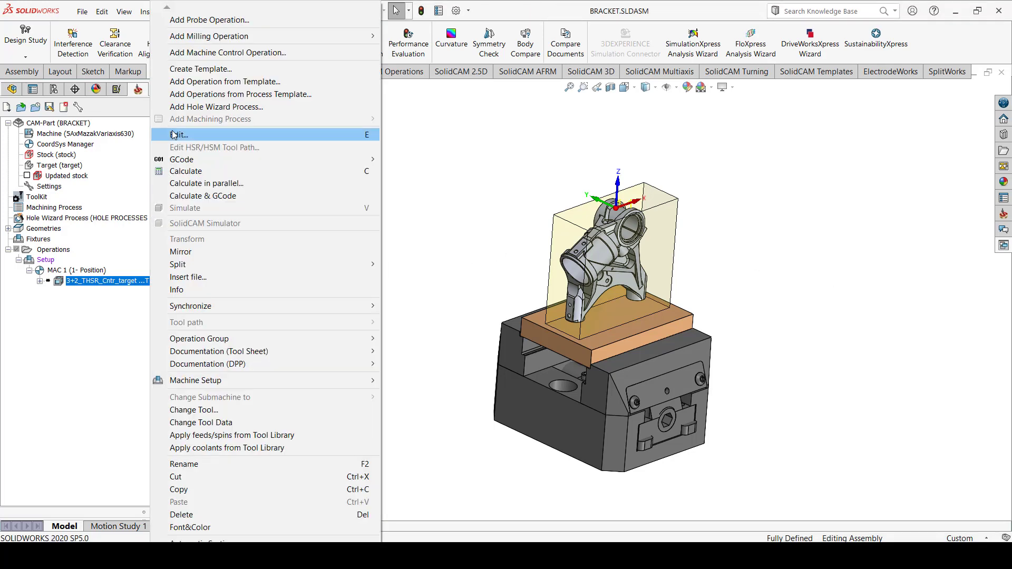
{"action": "left_click", "coordinate": [176, 134]}
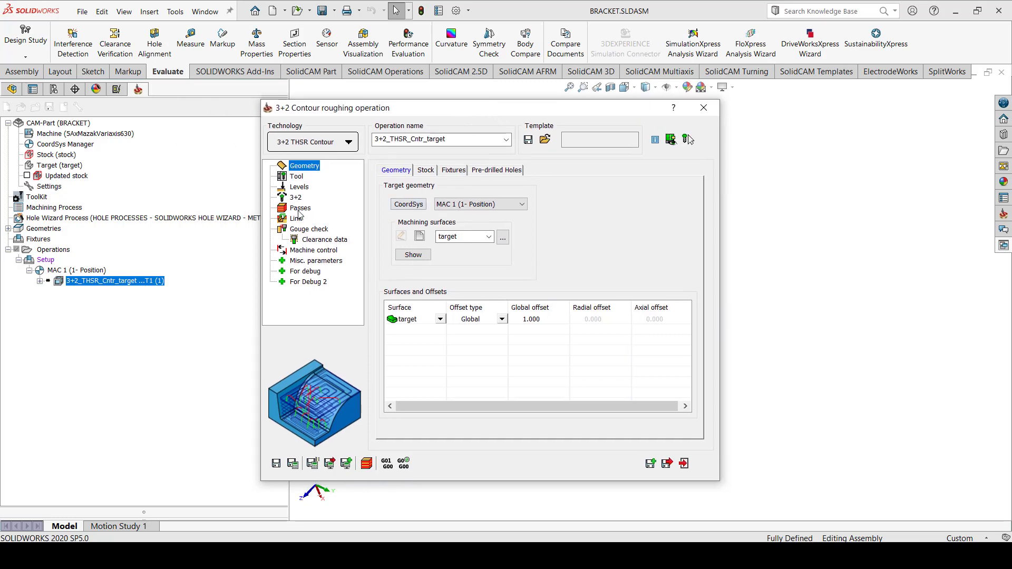
{"action": "left_click", "coordinate": [295, 198]}
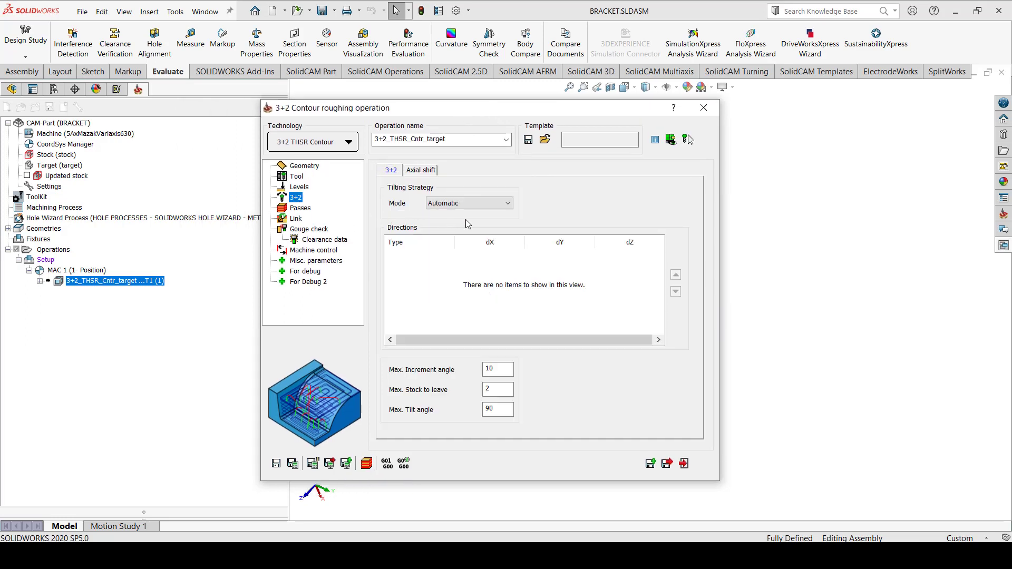
{"action": "left_click", "coordinate": [508, 204]}
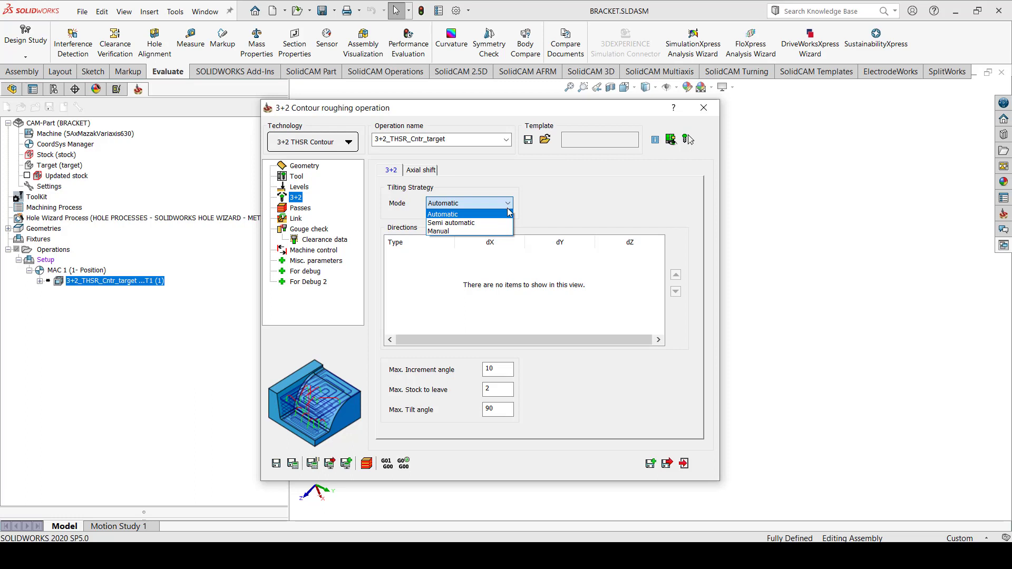
{"action": "left_click", "coordinate": [485, 232]}
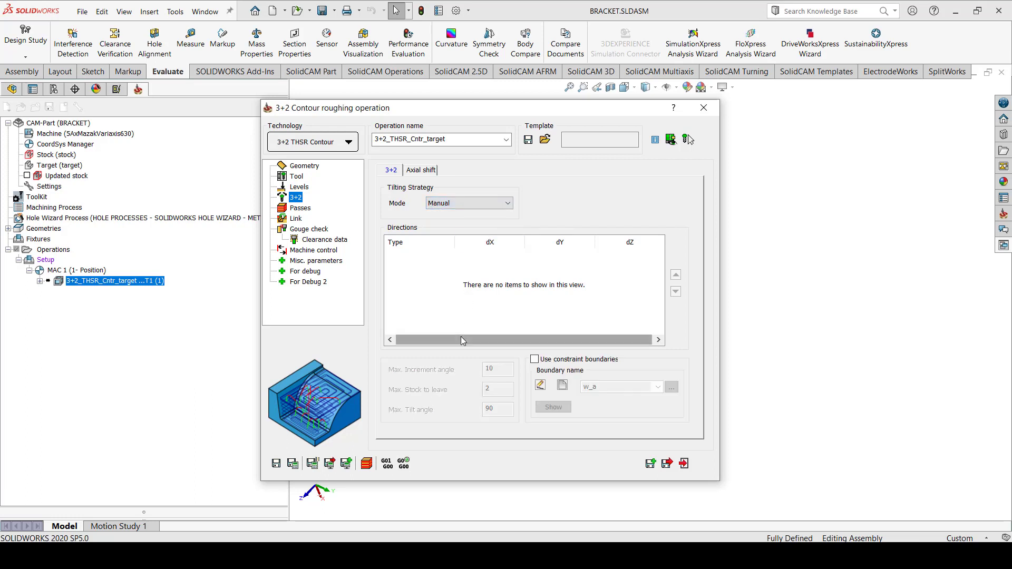
{"action": "left_click_drag", "start_coordinate": [464, 117], "coordinate": [515, 118]}
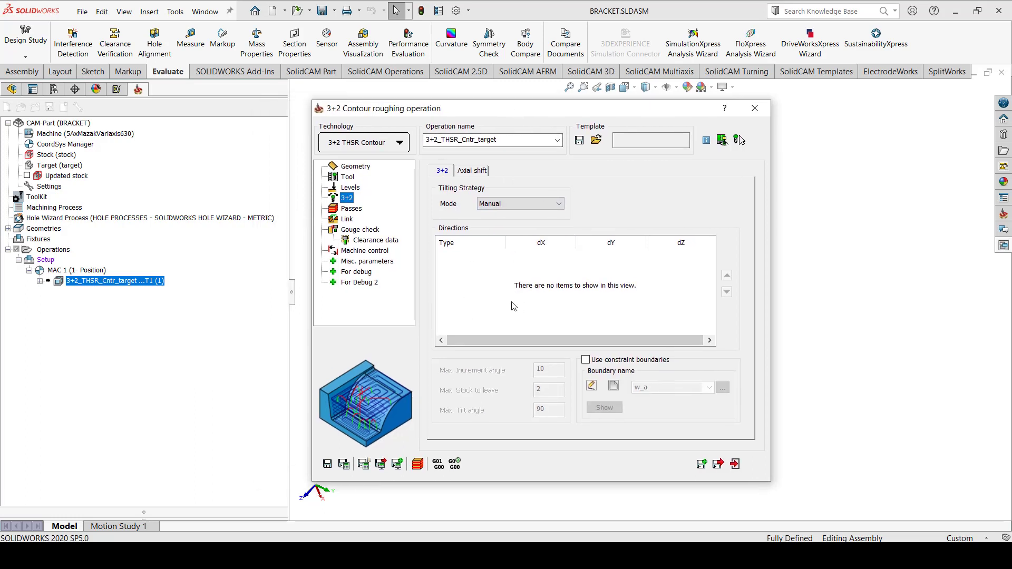
- Add a tilt direction (0, 0, 1) picked from the stock box's top face
{"action": "right_click", "coordinate": [466, 263]}
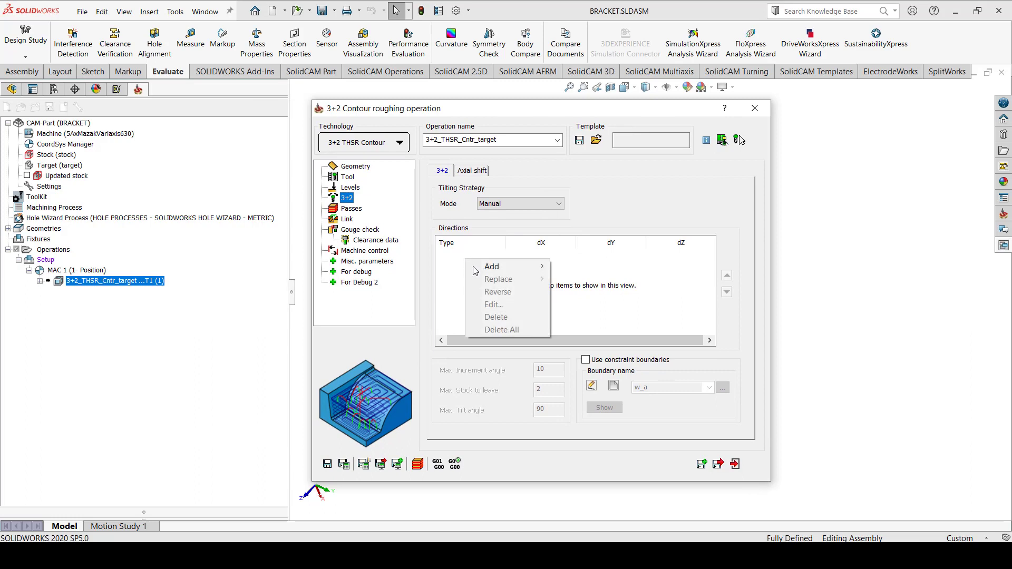
{"action": "mouse_move", "coordinate": [476, 270]}
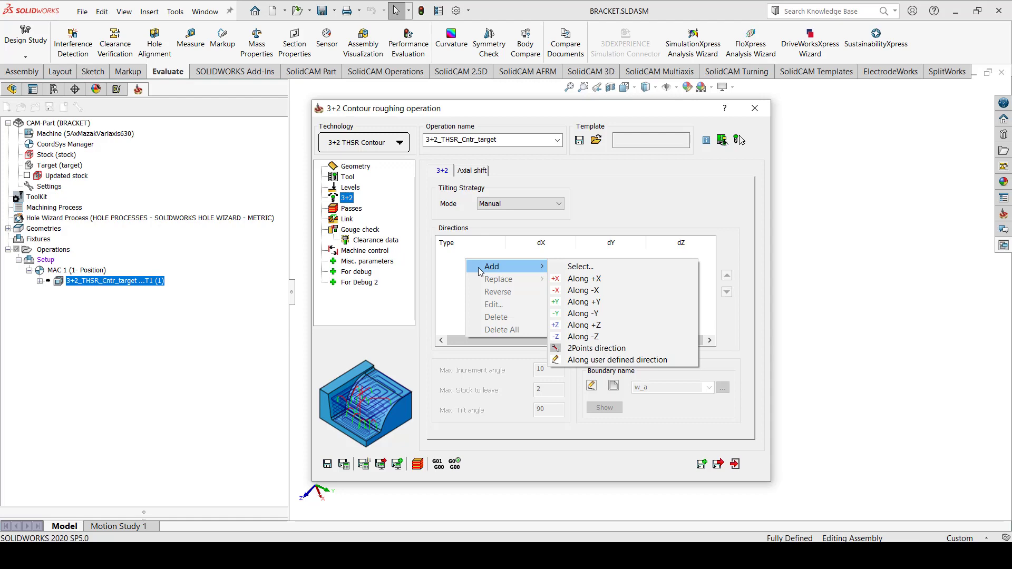
{"action": "left_click", "coordinate": [576, 267]}
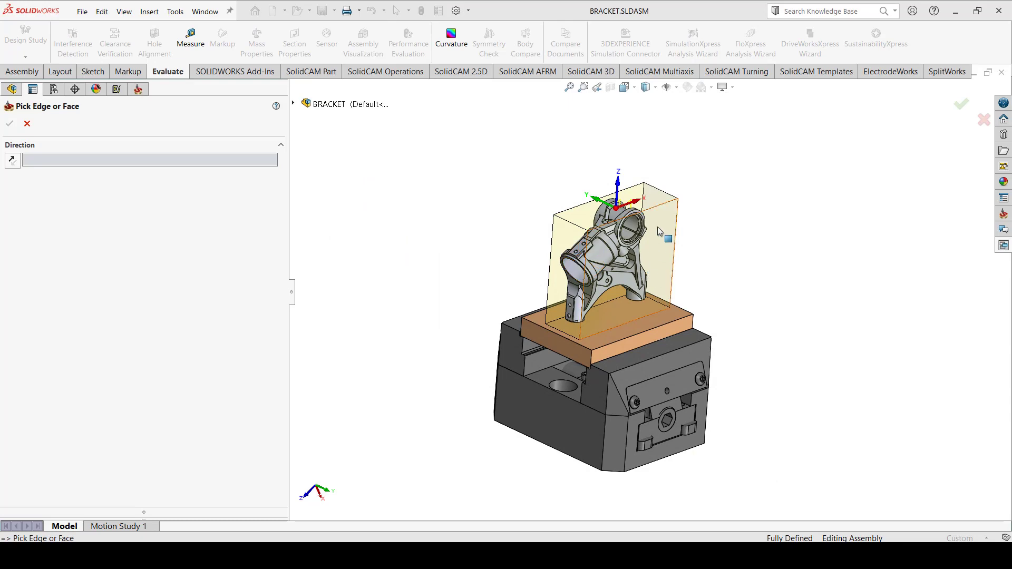
{"action": "left_click", "coordinate": [655, 200]}
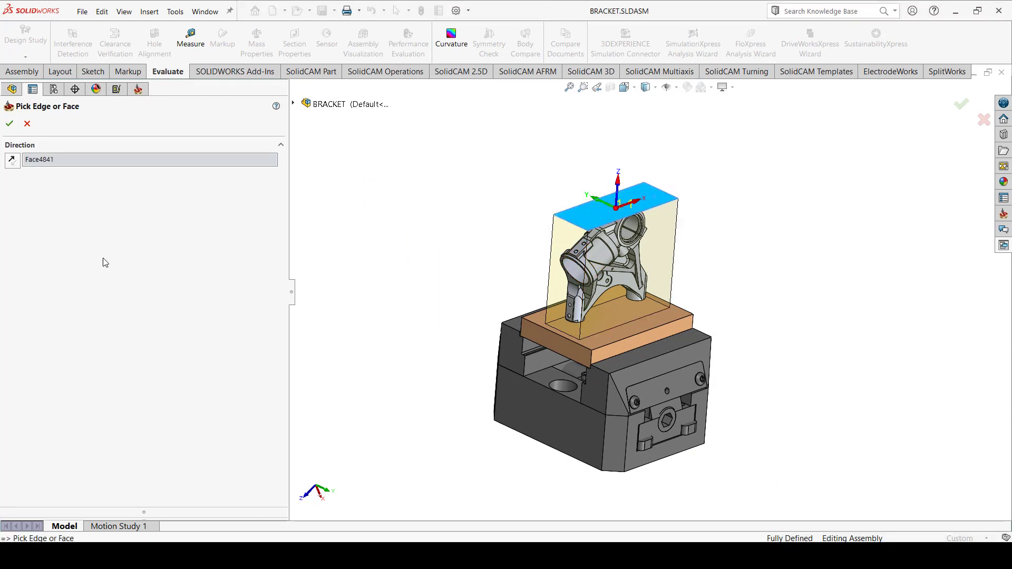
{"action": "left_click", "coordinate": [10, 124]}
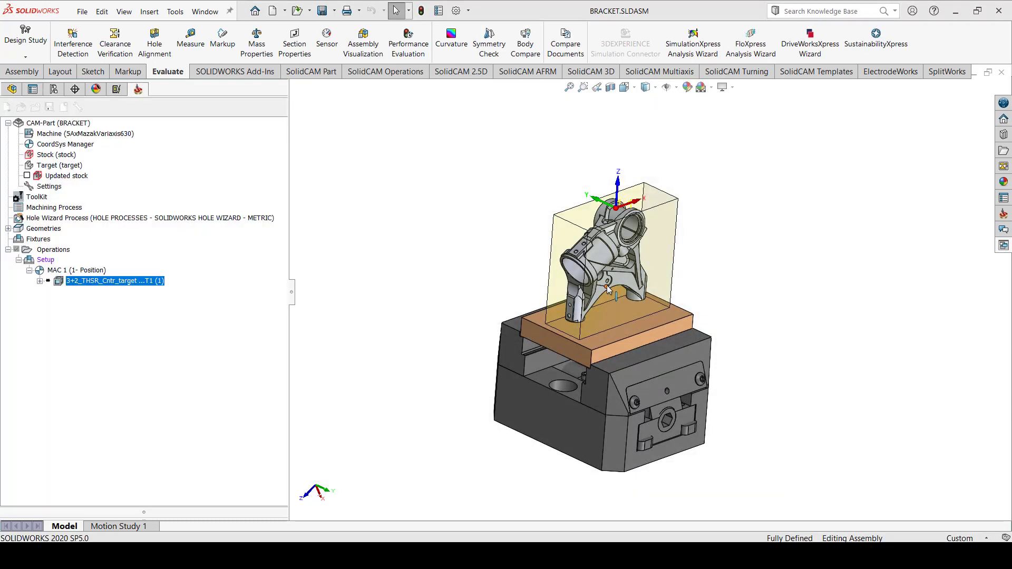
- Add a second tilt direction (0, -1, 0) picked from a side face of the box
{"action": "right_click", "coordinate": [502, 288]}
{"action": "mouse_move", "coordinate": [513, 290]}
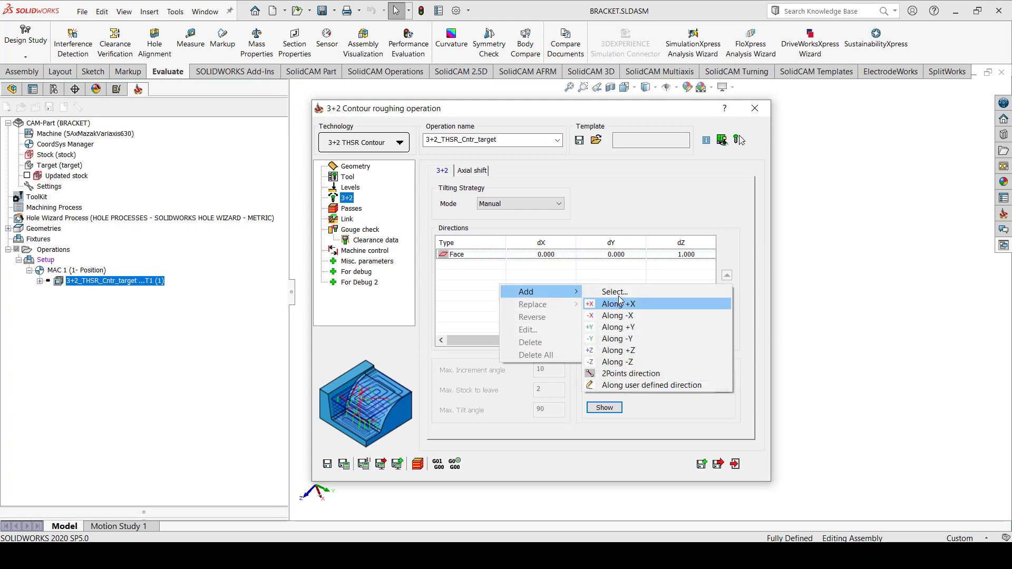
{"action": "left_click", "coordinate": [618, 293]}
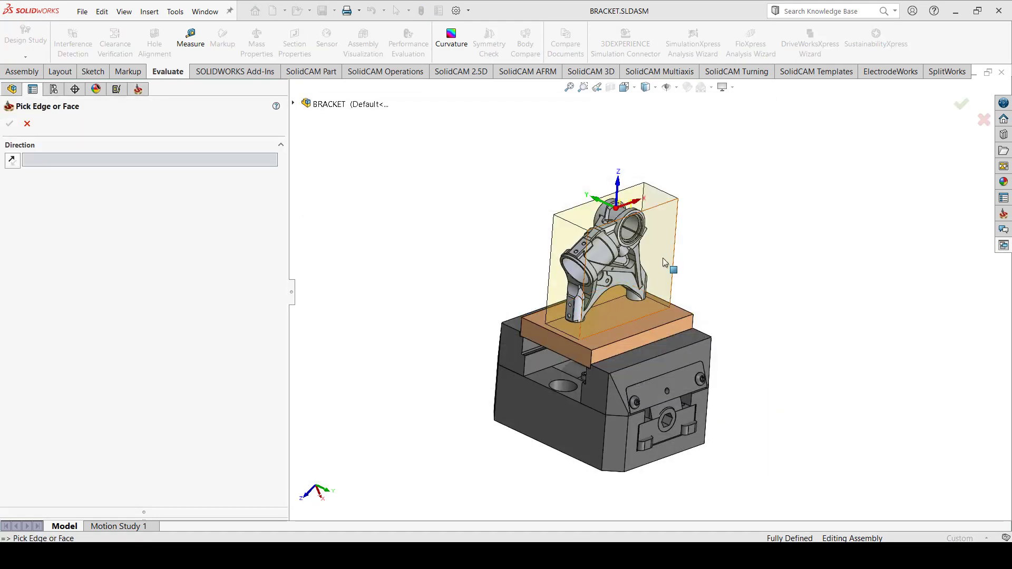
{"action": "left_click", "coordinate": [662, 258]}
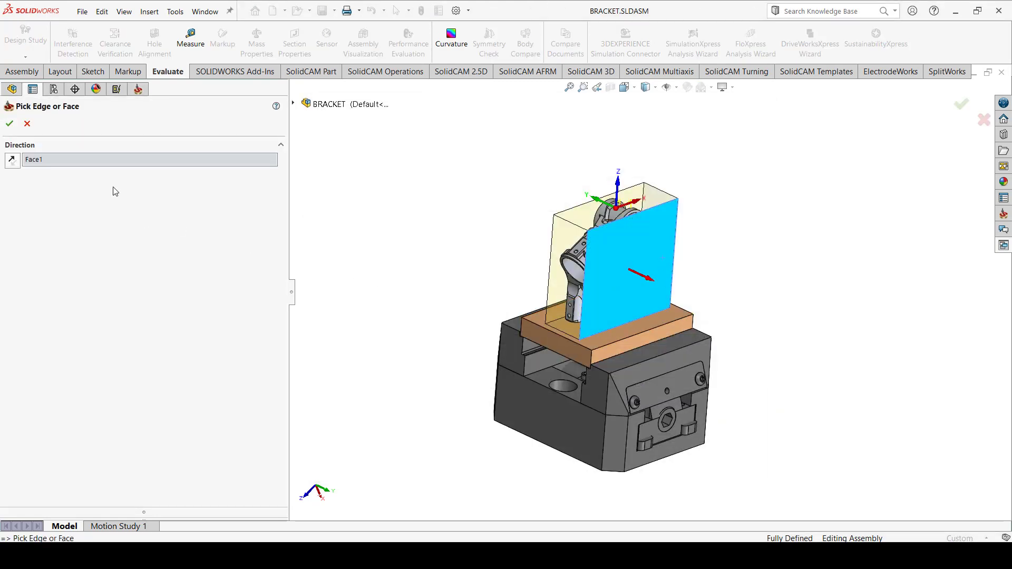
{"action": "left_click", "coordinate": [9, 127]}
{"action": "right_click", "coordinate": [535, 305]}
- Add two more side-face tilt directions, (-1, 0, 0) and (0, 1, 0), from the stock box
{"action": "mouse_move", "coordinate": [555, 315]}
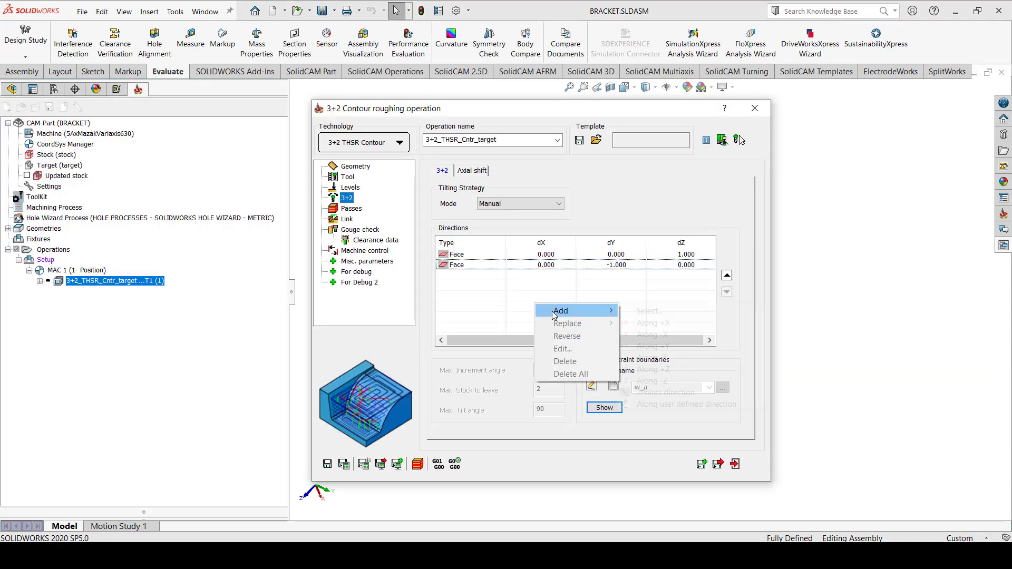
{"action": "left_click", "coordinate": [652, 311]}
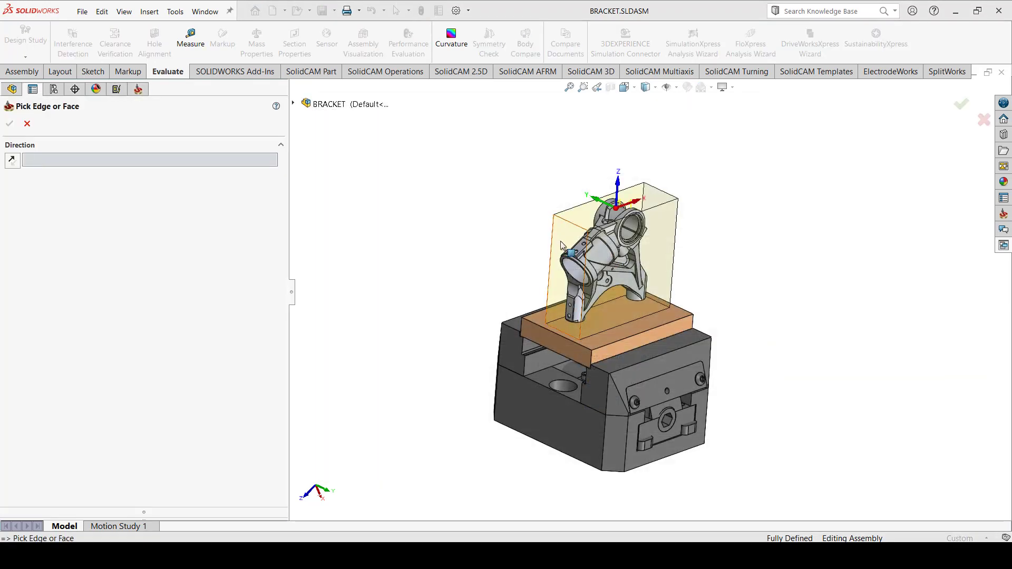
{"action": "left_click", "coordinate": [546, 254]}
{"action": "left_click", "coordinate": [10, 123]}
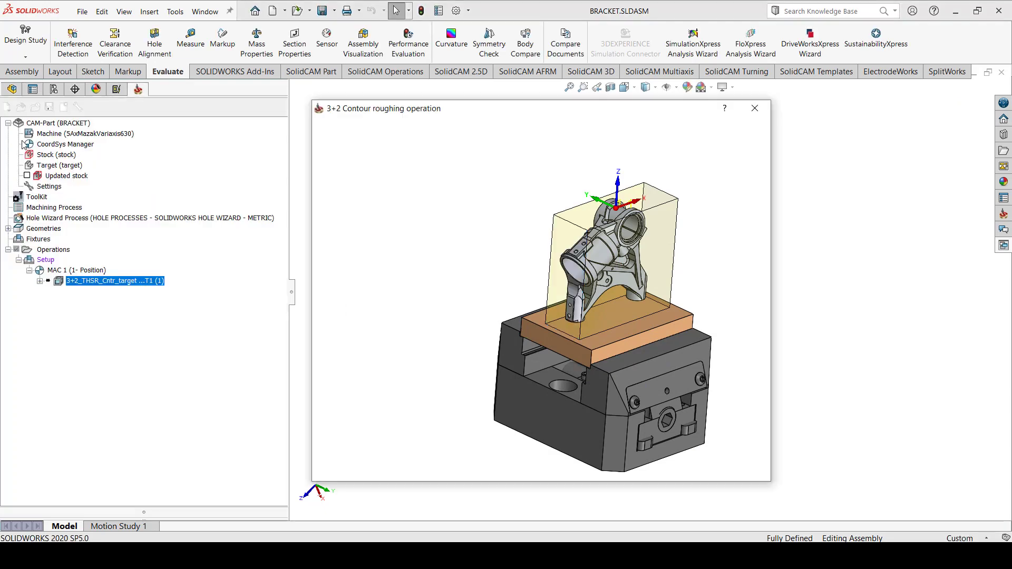
{"action": "right_click", "coordinate": [502, 282]}
{"action": "mouse_move", "coordinate": [543, 299]}
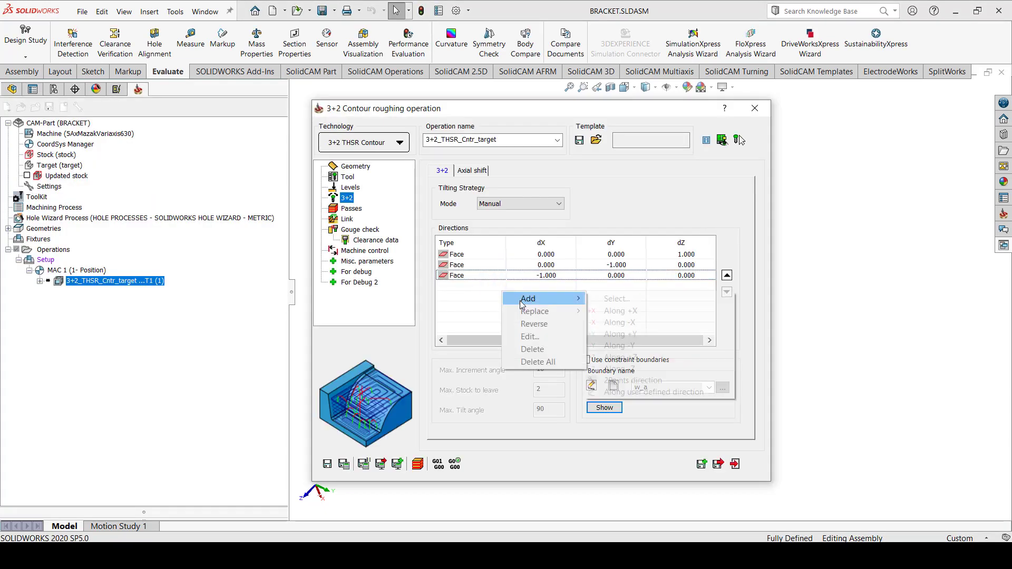
{"action": "left_click", "coordinate": [638, 304]}
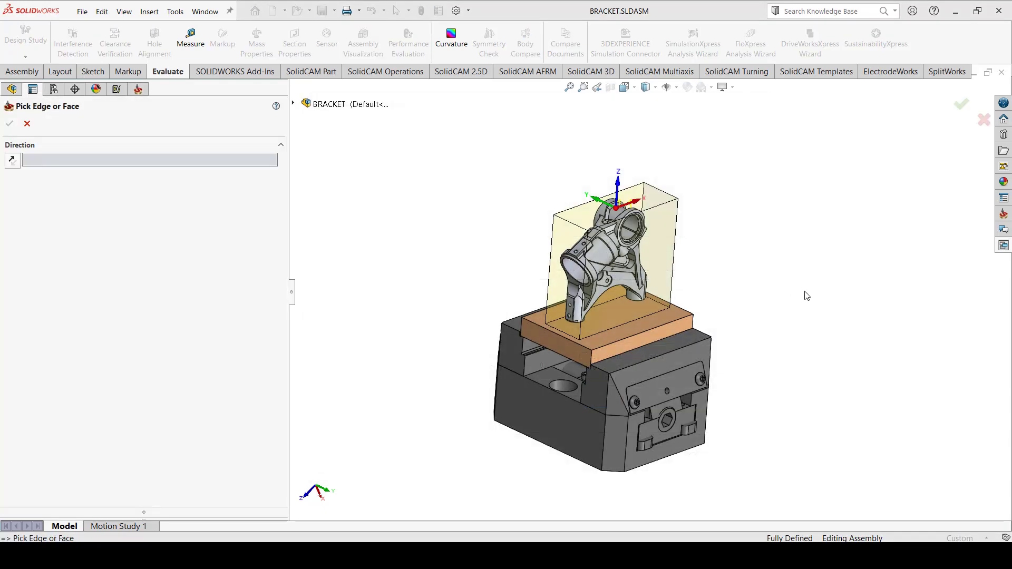
{"action": "middle_click_drag", "start_coordinate": [805, 294], "coordinate": [921, 402]}
{"action": "left_click", "coordinate": [646, 239]}
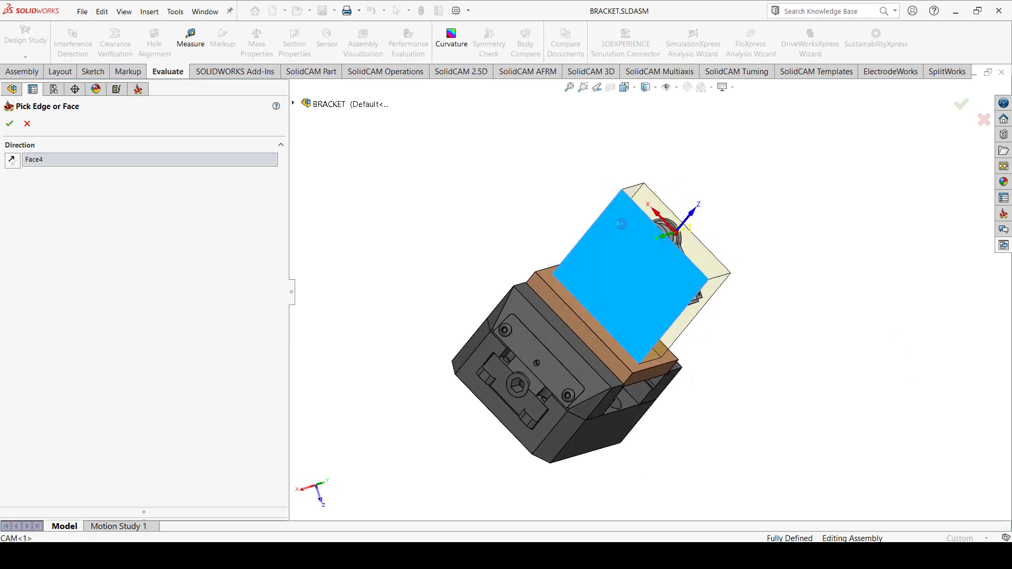
{"action": "left_click", "coordinate": [10, 124]}
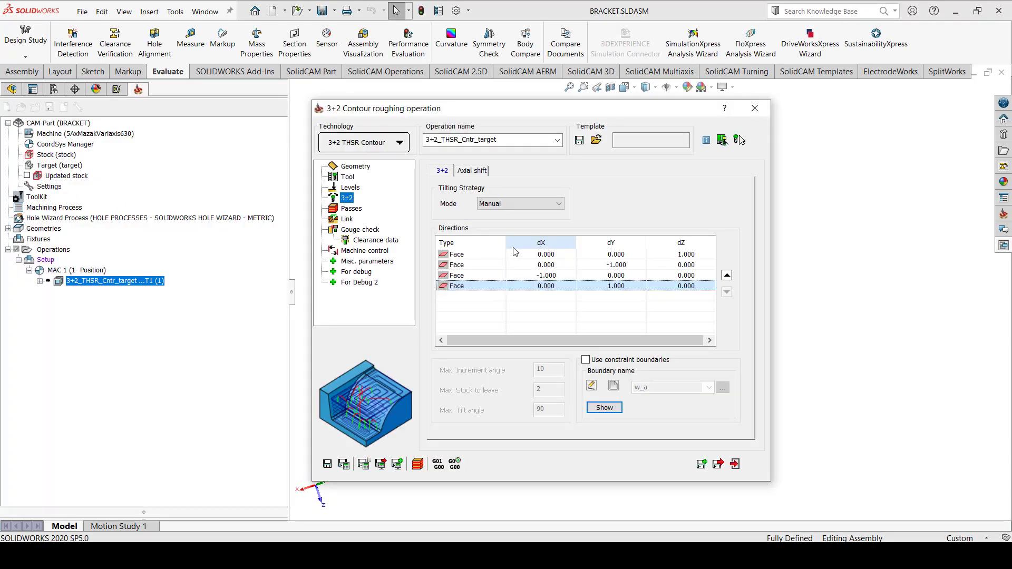
- Add a fifth tilt direction (1, 0, 0) picked from the box's left face
{"action": "right_click", "coordinate": [519, 302]}
{"action": "mouse_move", "coordinate": [534, 315]}
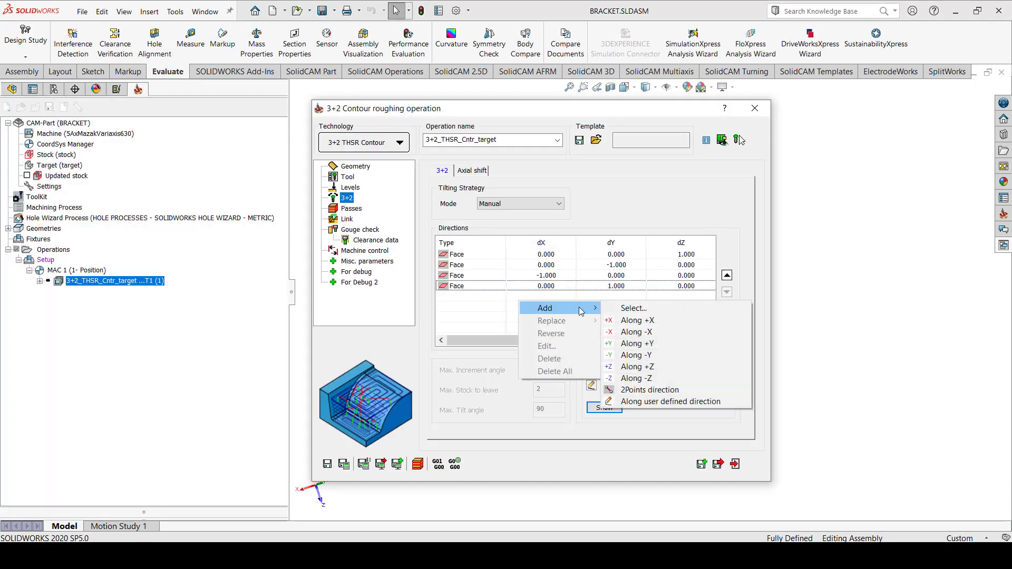
{"action": "left_click", "coordinate": [646, 311]}
{"action": "middle_click_drag", "start_coordinate": [805, 286], "coordinate": [886, 311]}
{"action": "left_click", "coordinate": [546, 266]}
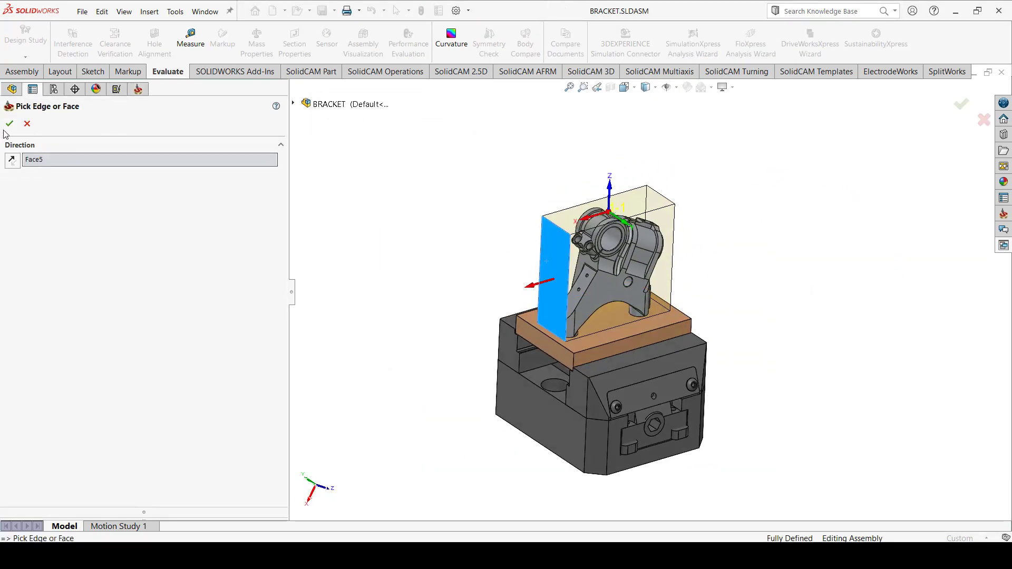
{"action": "key", "text": "Return"}
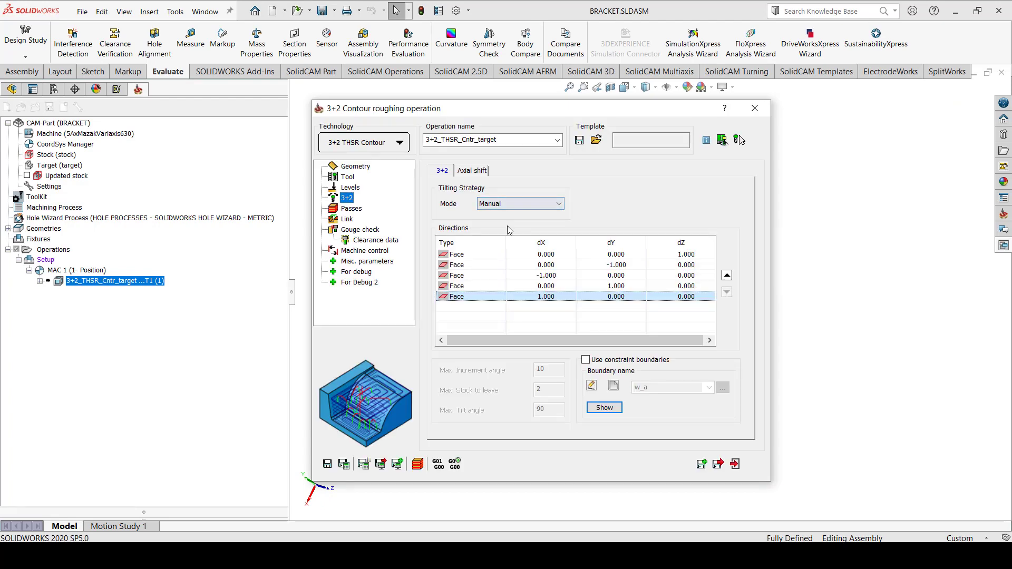
{"action": "left_click_drag", "start_coordinate": [498, 114], "coordinate": [233, 113]}
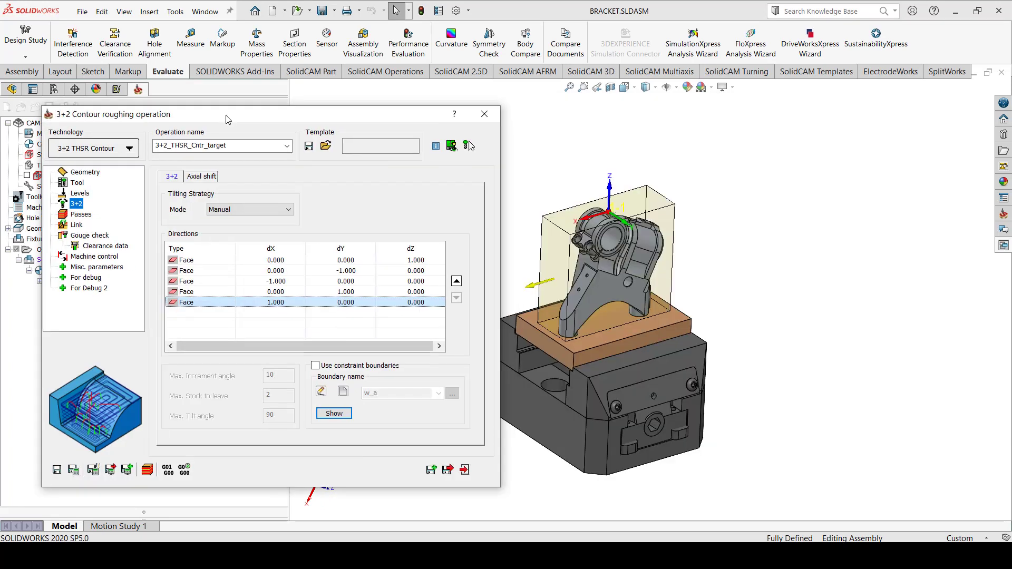
{"action": "scroll", "coordinate": [625, 289], "scroll_direction": "down", "scroll_amount": 5}
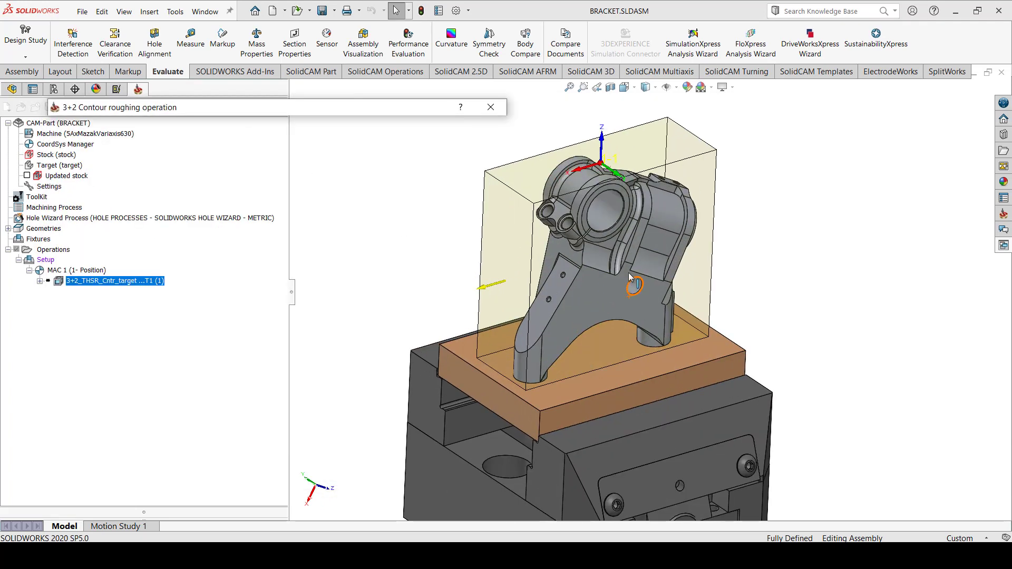
{"action": "middle_click_drag", "start_coordinate": [624, 288], "coordinate": [695, 252]}
{"action": "scroll", "coordinate": [695, 252], "scroll_direction": "down", "scroll_amount": 6}
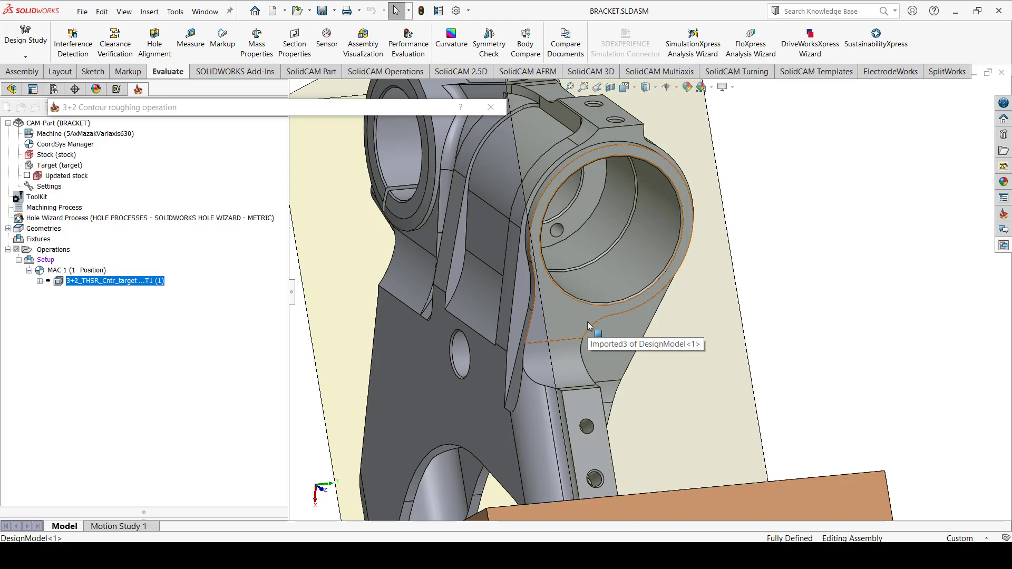
- Add the sixth tilt direction (-0.875, 0, -0.485) from the face around the right bore
{"action": "left_click", "coordinate": [336, 106]}
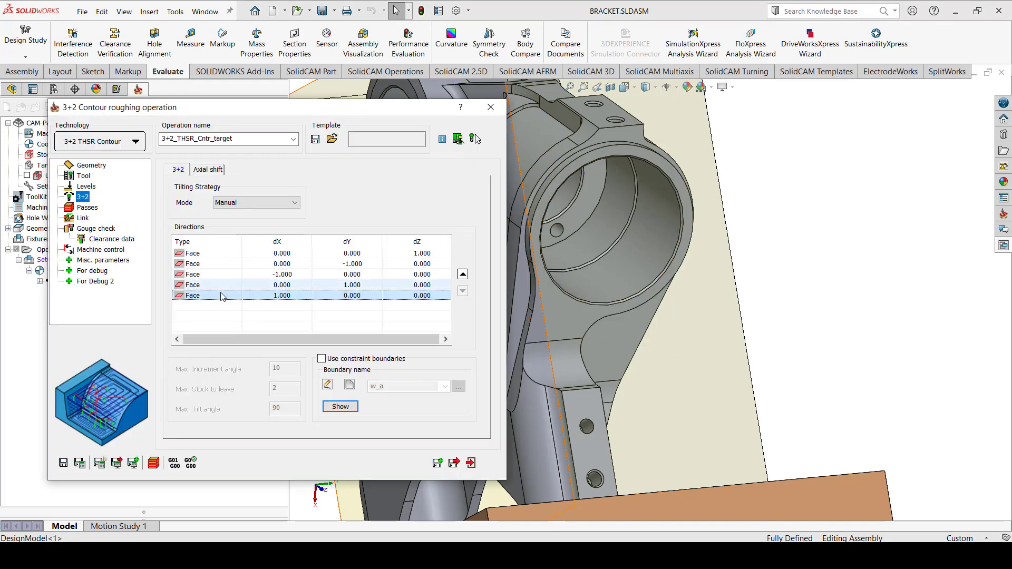
{"action": "right_click", "coordinate": [213, 308]}
{"action": "mouse_move", "coordinate": [232, 314]}
{"action": "left_click", "coordinate": [325, 316]}
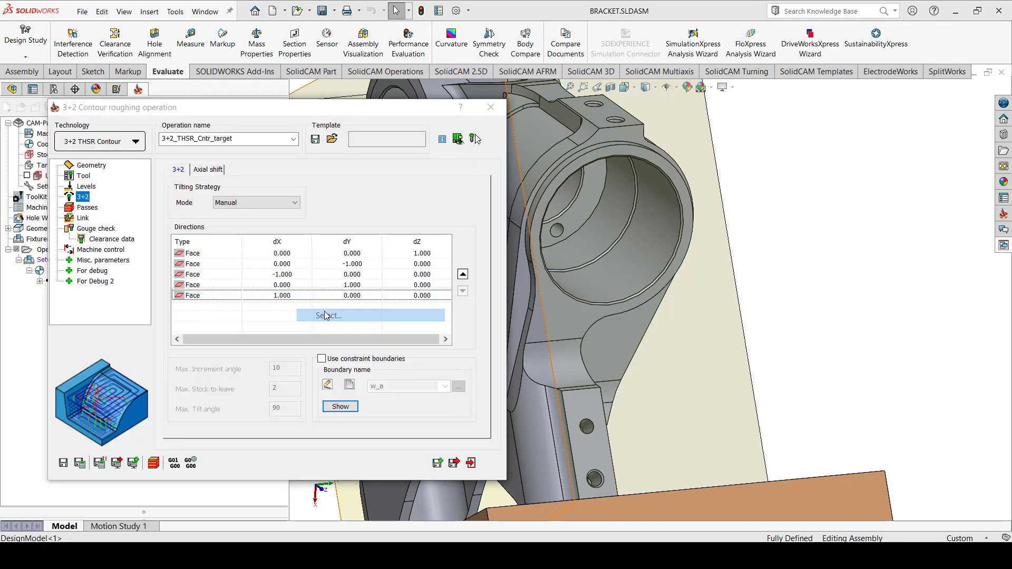
{"action": "left_click", "coordinate": [325, 315]}
{"action": "left_click", "coordinate": [570, 315]}
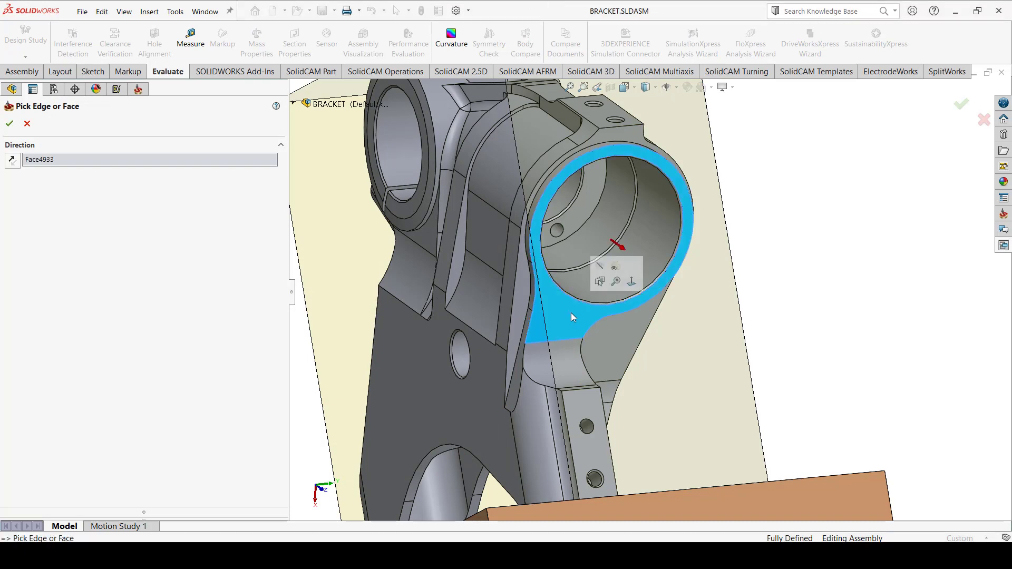
{"action": "middle_click_drag", "start_coordinate": [583, 280], "coordinate": [625, 311]}
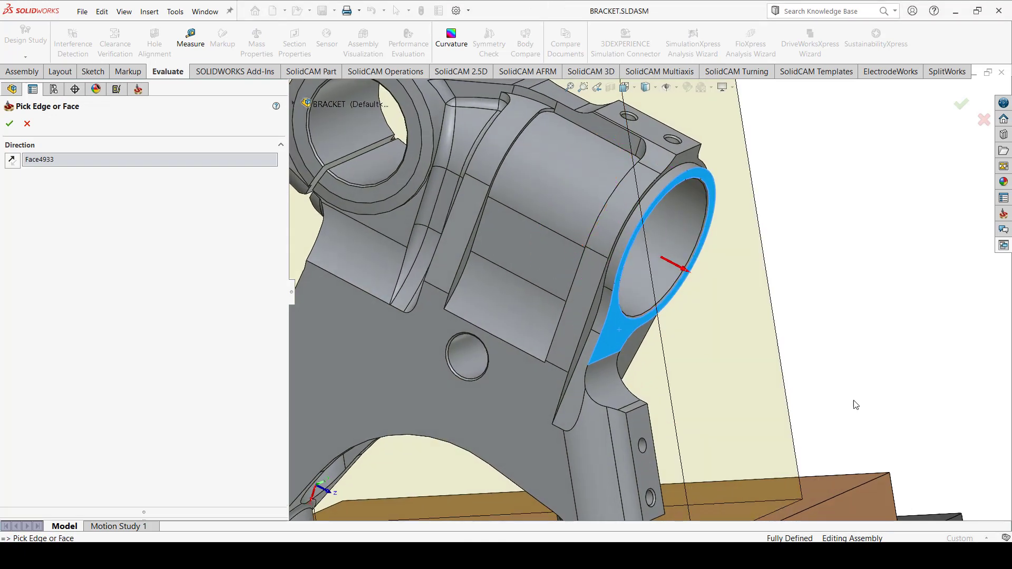
{"action": "scroll", "coordinate": [655, 305], "scroll_direction": "up", "scroll_amount": 5}
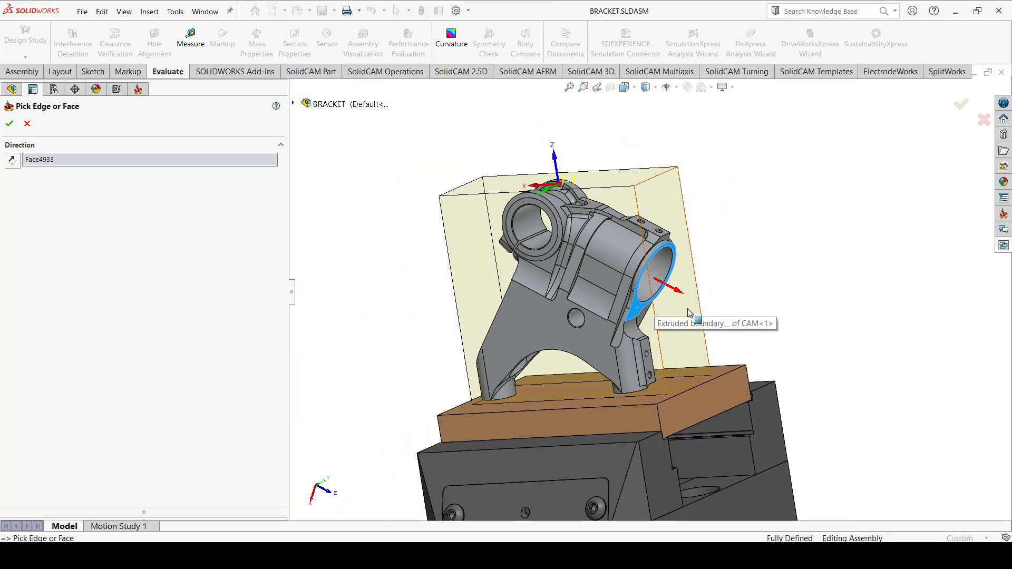
{"action": "left_click", "coordinate": [10, 124]}
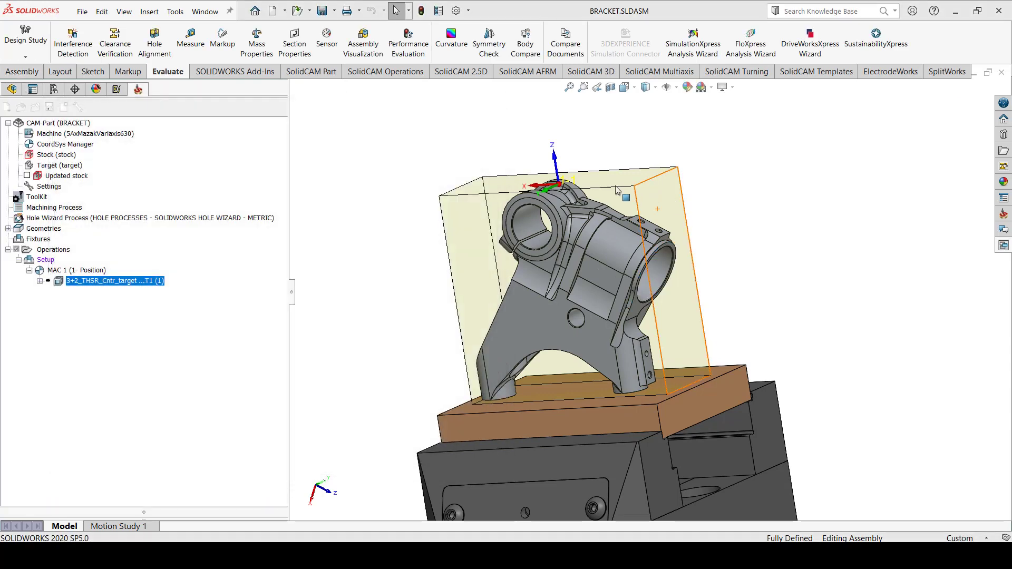
{"action": "left_click_drag", "start_coordinate": [263, 112], "coordinate": [650, 95]}
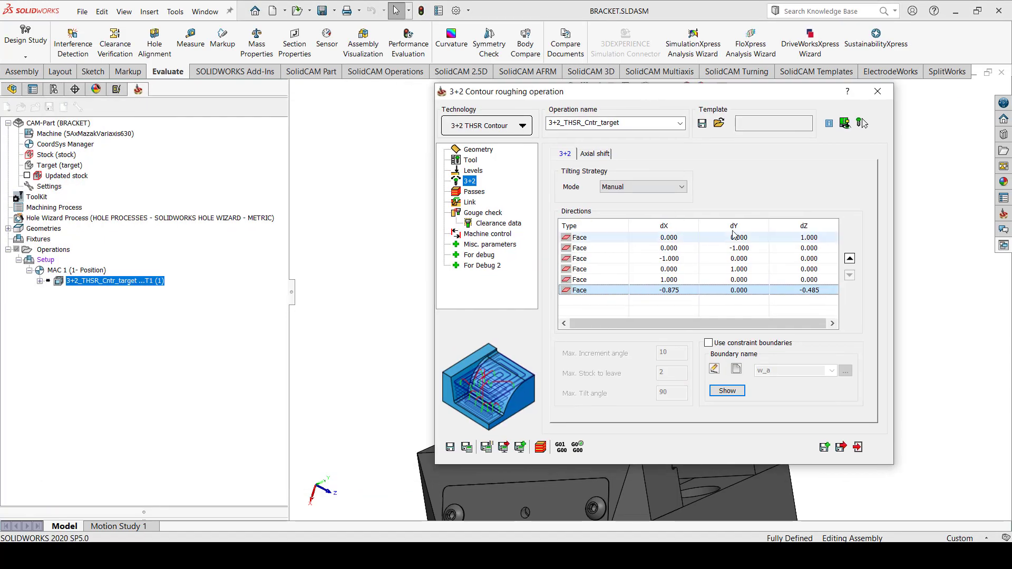
- Review the 12 mm bull nose mill, then check the surface target geometry with 1.000 global offset
{"action": "left_click", "coordinate": [471, 160]}
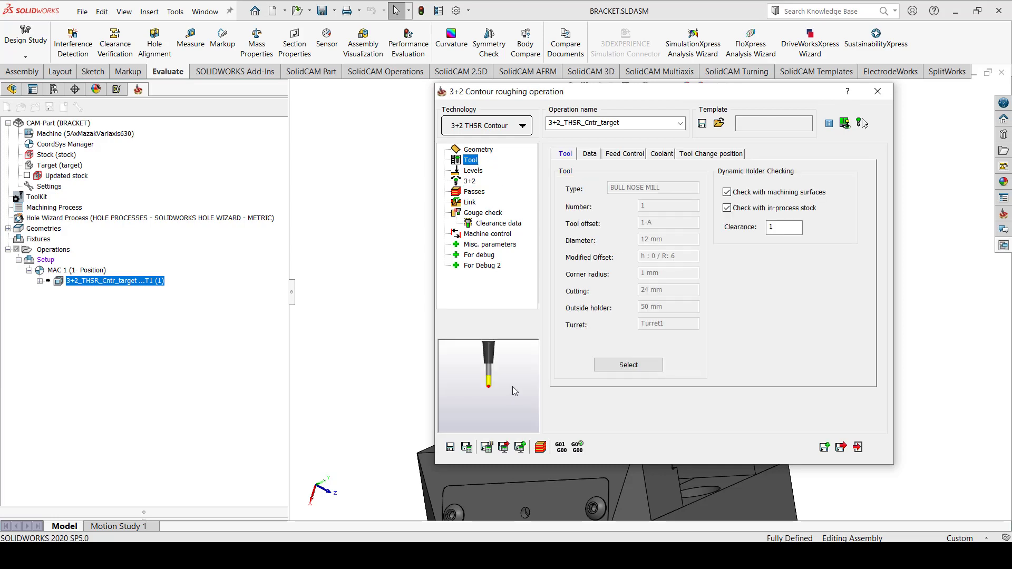
{"action": "scroll", "coordinate": [490, 369], "scroll_direction": "up", "scroll_amount": 5}
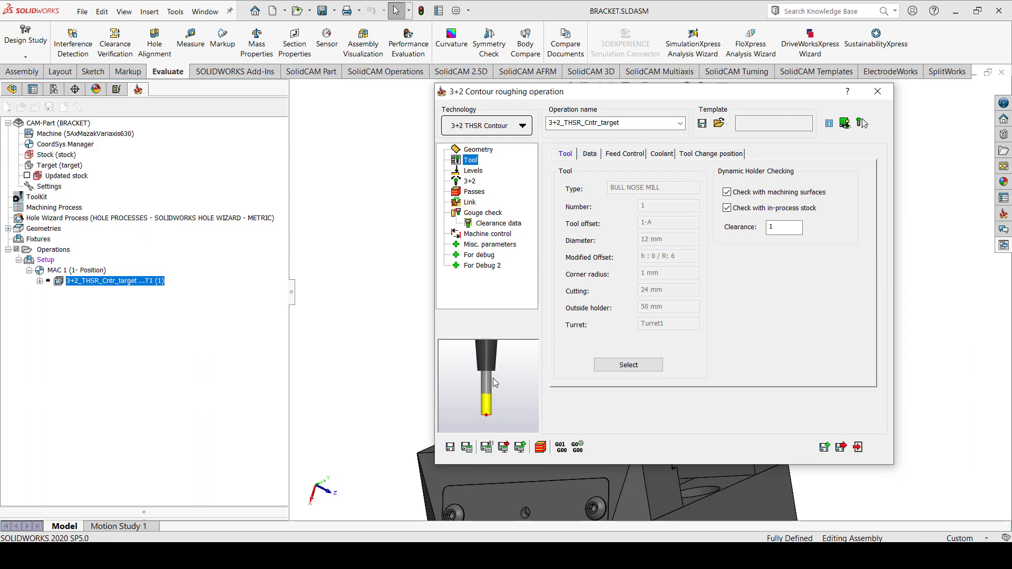
{"action": "mouse_move", "coordinate": [803, 214]}
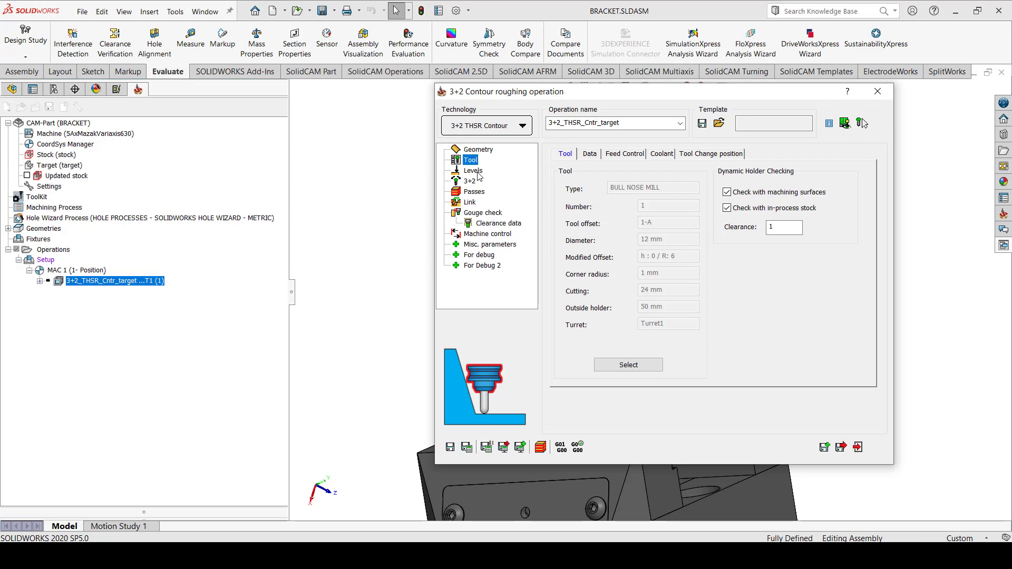
{"action": "left_click", "coordinate": [477, 150]}
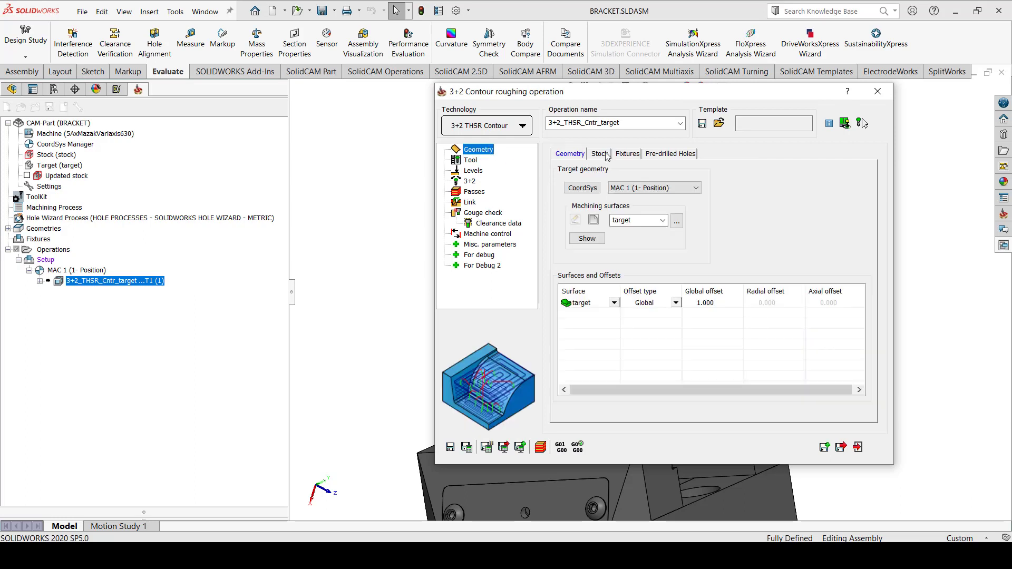
- Confirm the stock is Auto updated stock and return to the six-direction 3+2 page
{"action": "left_click", "coordinate": [600, 154]}
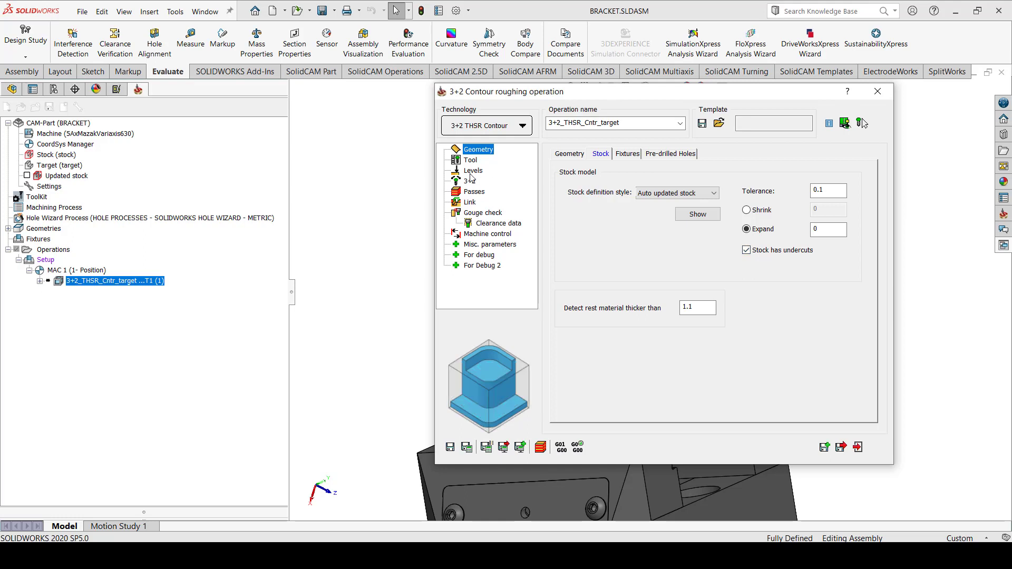
{"action": "left_click", "coordinate": [470, 182]}
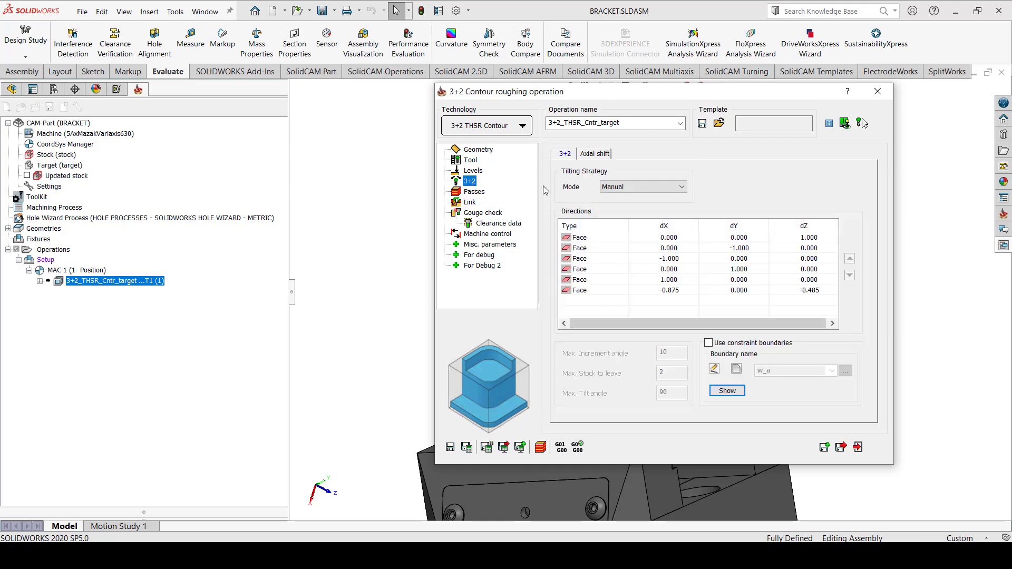
- Set step down 2 and step over 50% of tool diameter, then close the operation dialog
{"action": "left_click", "coordinate": [480, 195]}
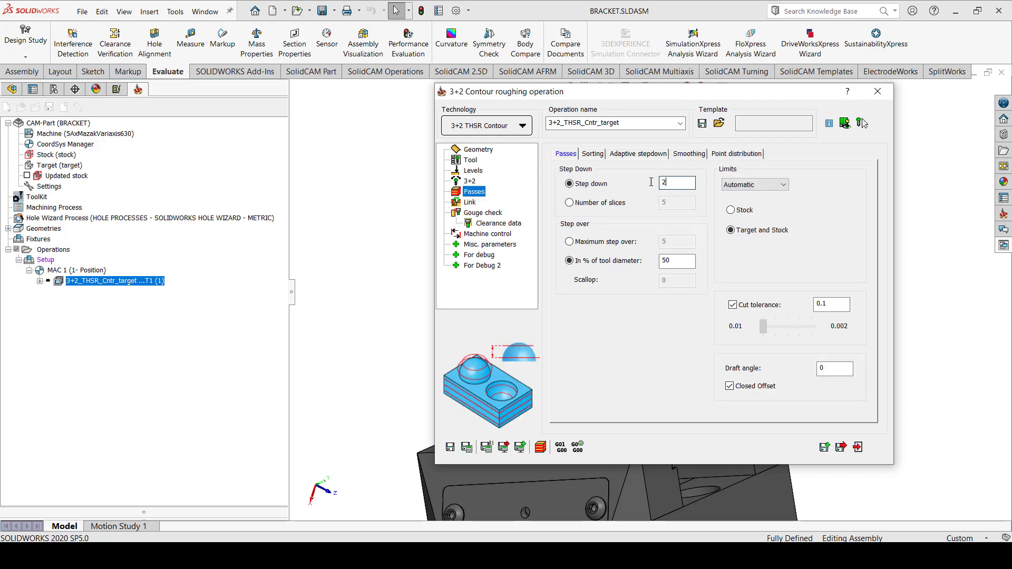
{"action": "key", "text": "Tab"}
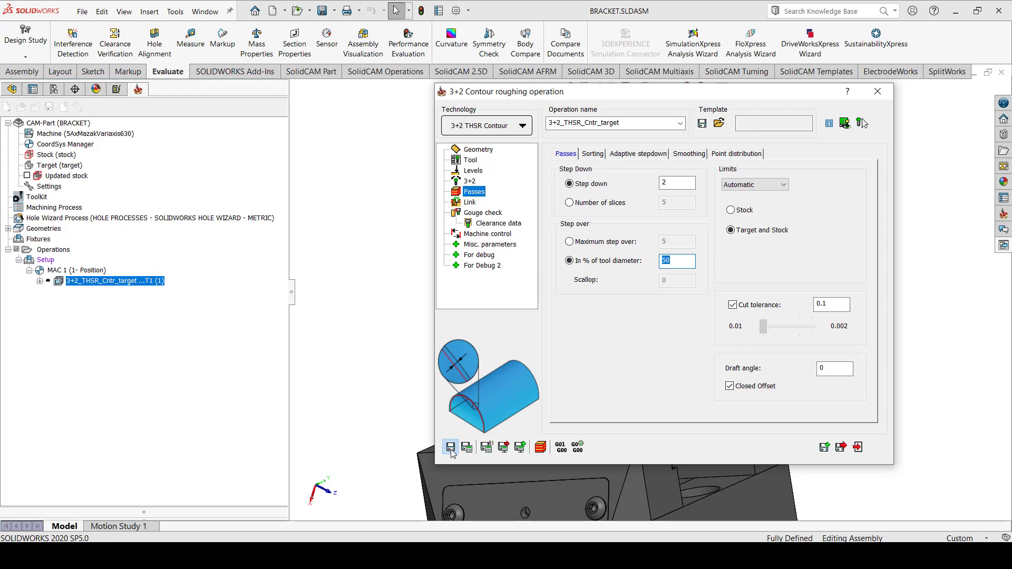
{"action": "left_click", "coordinate": [877, 91]}
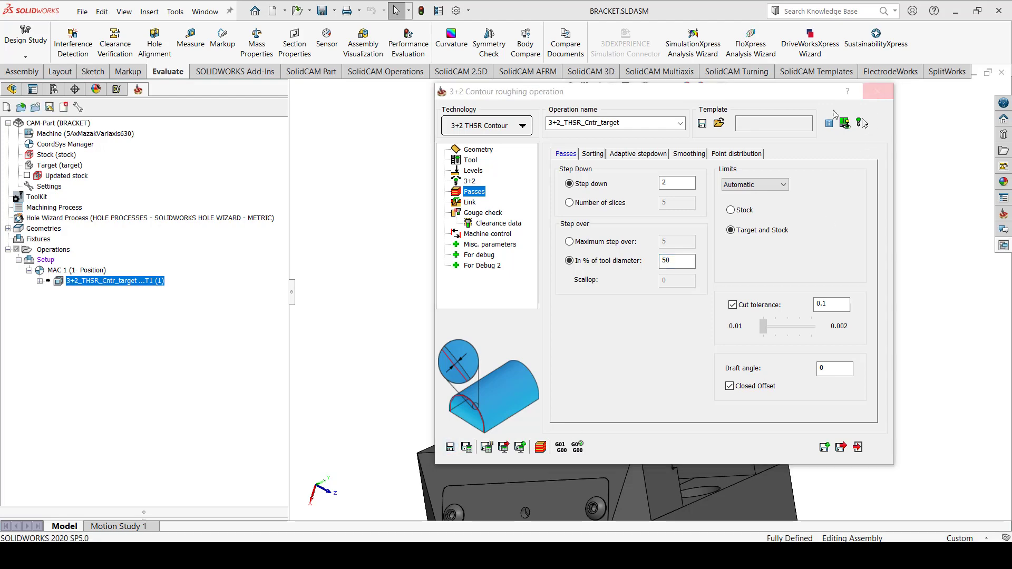
- Calculate the 3+2 contour roughing toolpath around the bracket
{"action": "right_click", "coordinate": [113, 285]}
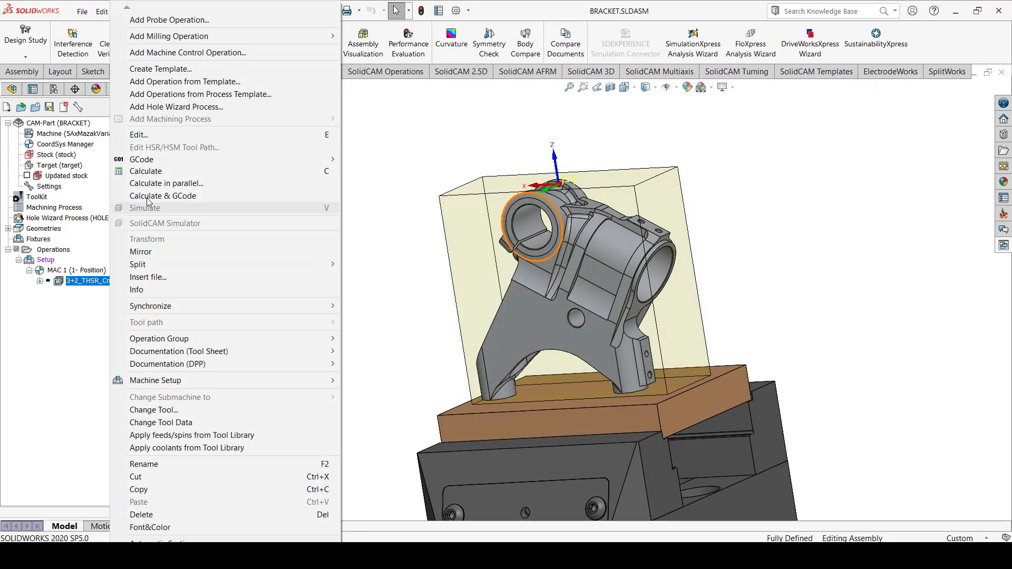
{"action": "left_click", "coordinate": [158, 169]}
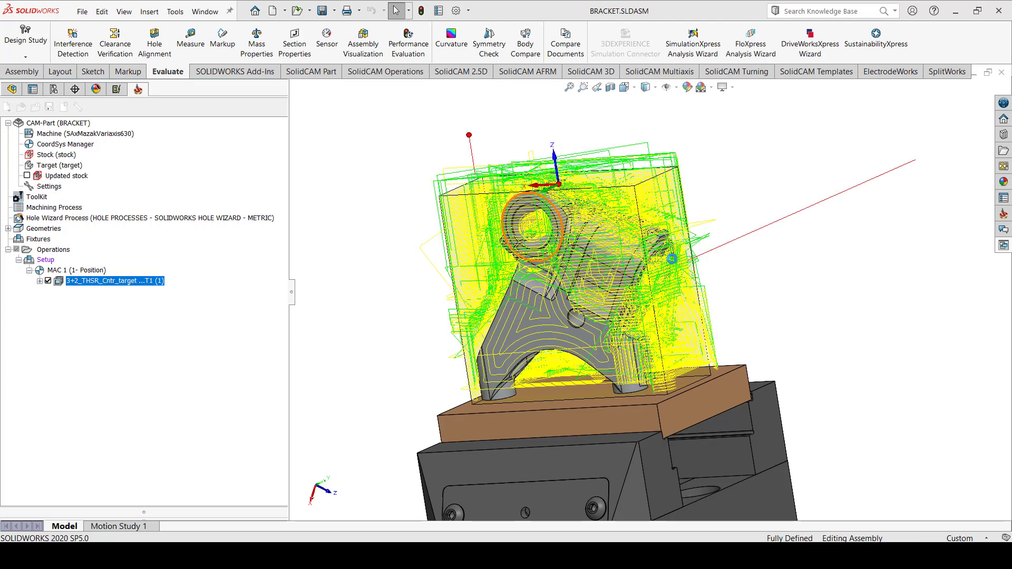
- Simulate the roughing operation in SolidVerify mode, showing the uncut stock on the fixture
{"action": "middle_click_drag", "start_coordinate": [764, 279], "coordinate": [632, 334]}
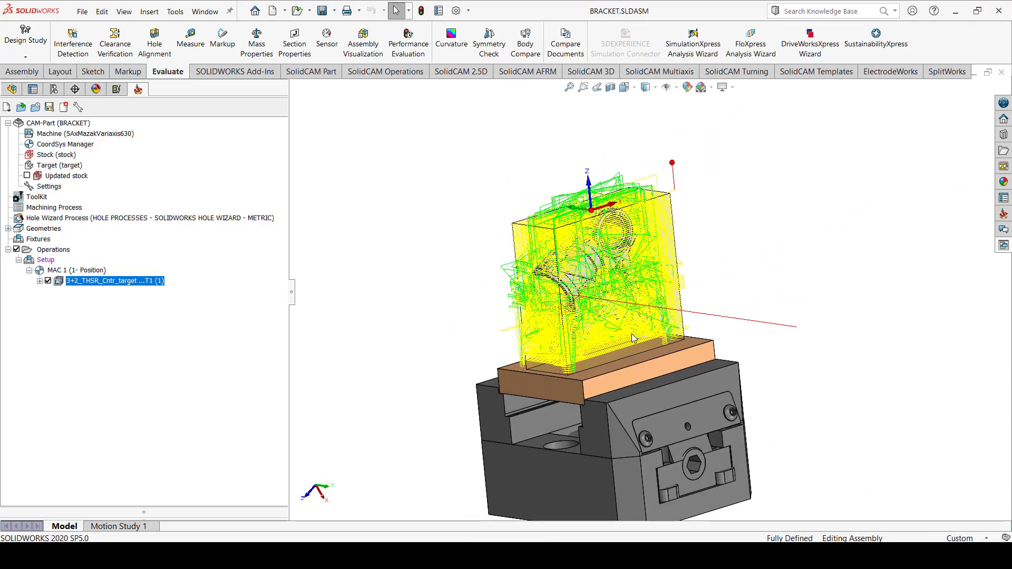
{"action": "right_click", "coordinate": [142, 282]}
{"action": "left_click", "coordinate": [168, 209]}
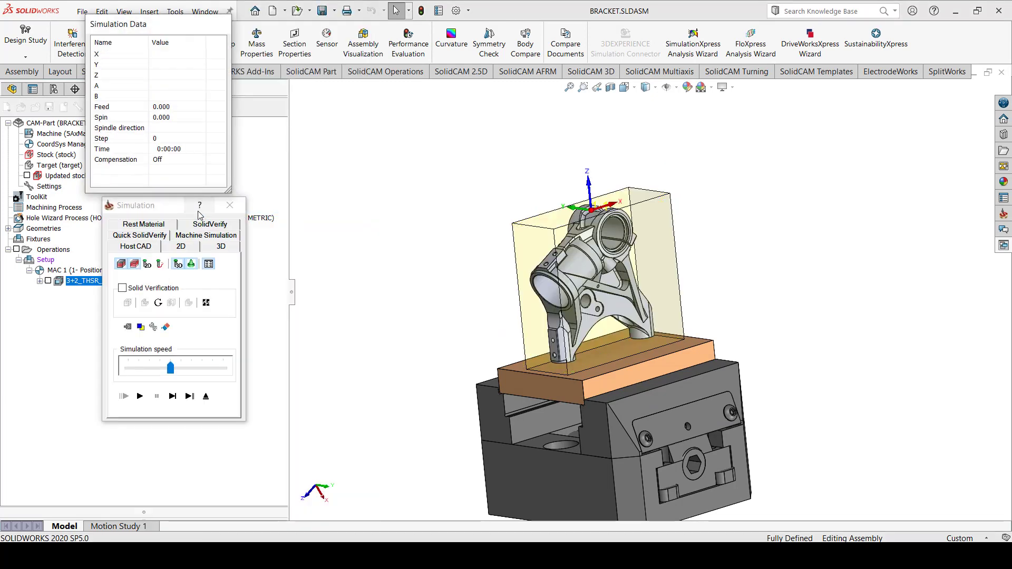
{"action": "left_click", "coordinate": [209, 227]}
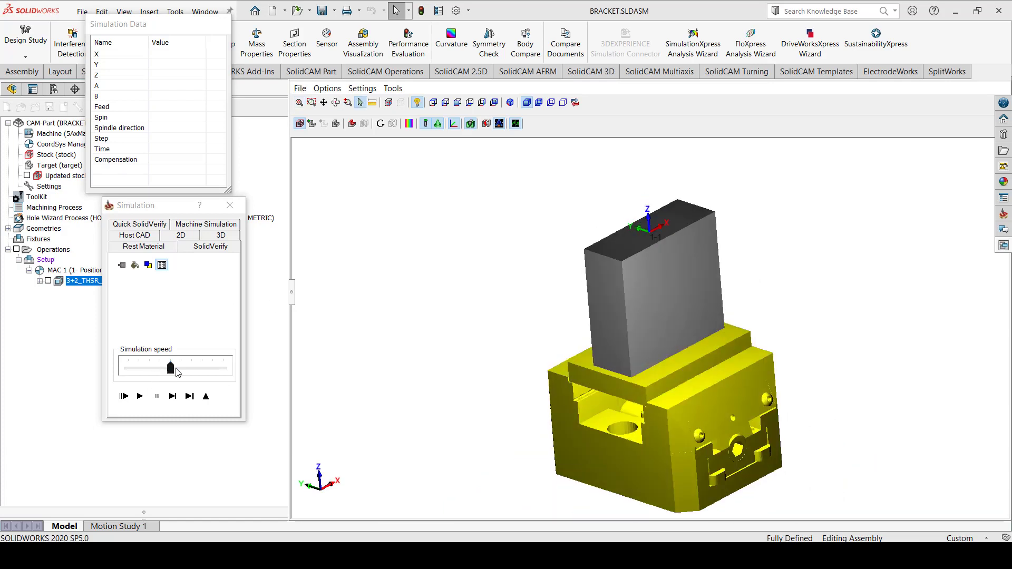
- Play the SolidVerify cutting simulation and rotate the view to watch the stock being cut
{"action": "left_click", "coordinate": [141, 398]}
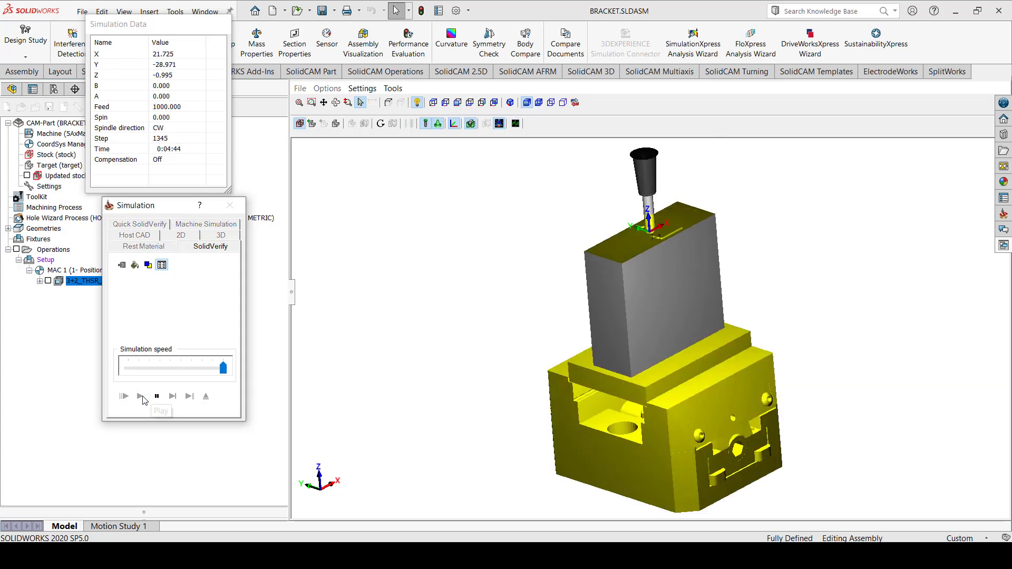
{"action": "middle_click_drag", "start_coordinate": [628, 293], "coordinate": [679, 269]}
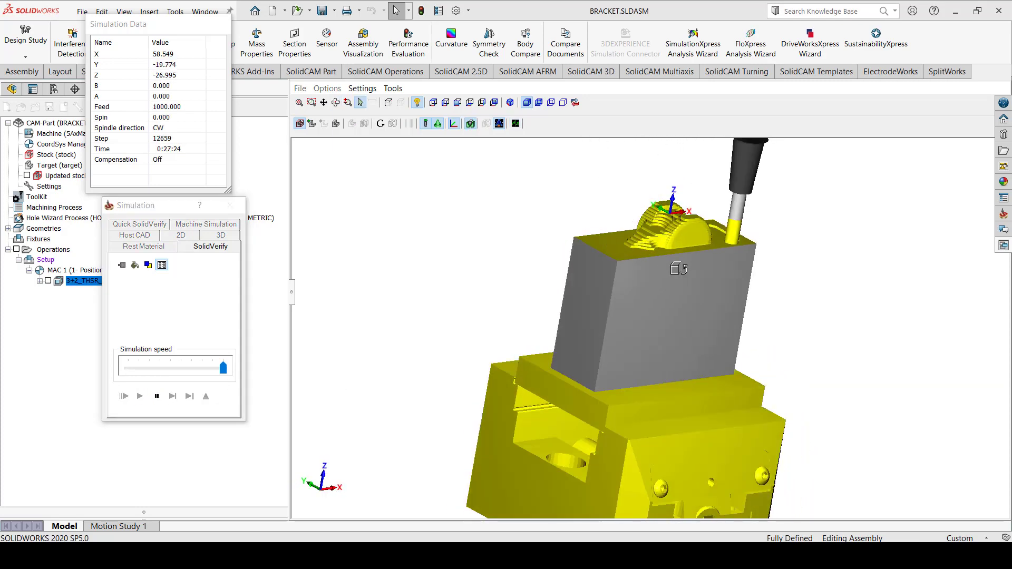